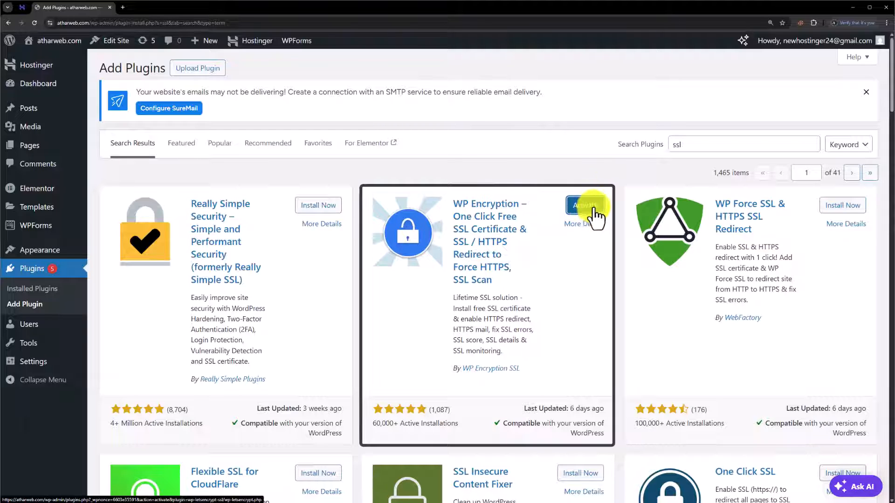
Activate the WP Encryption plugin from the 'ssl' plugin search results
{"action": "left_click", "coordinate": [589, 209]}
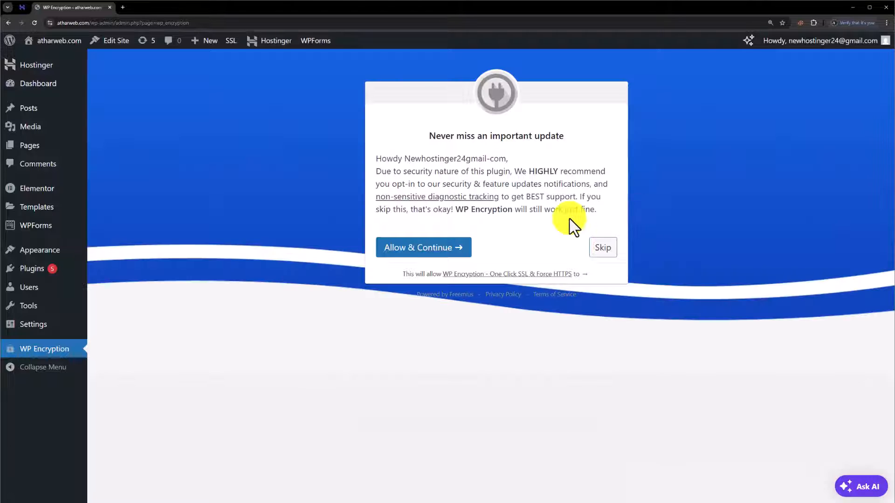
Opt in to updates, select the FREE plan, and enter the registration email address
{"action": "left_click", "coordinate": [443, 245]}
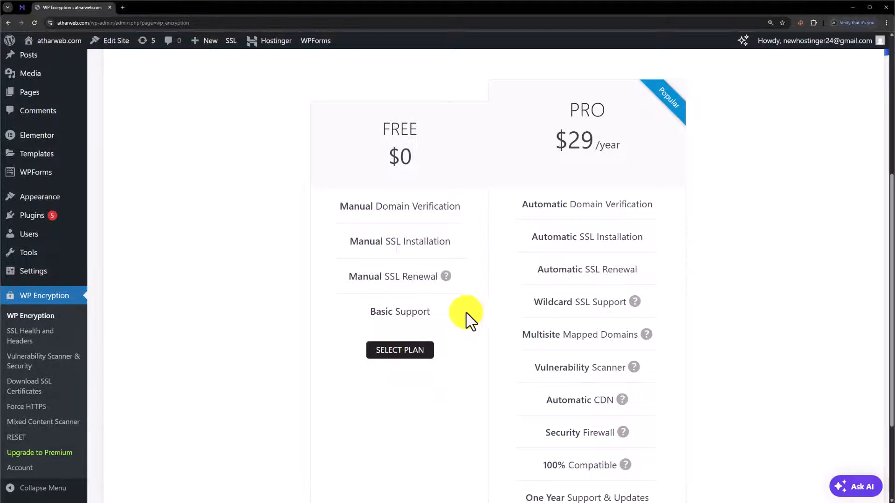
{"action": "left_click", "coordinate": [400, 350]}
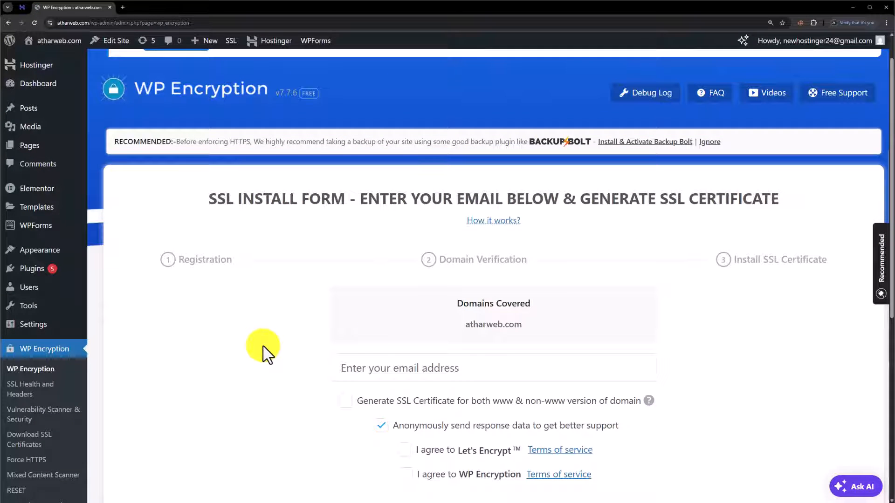
{"action": "left_click", "coordinate": [396, 370]}
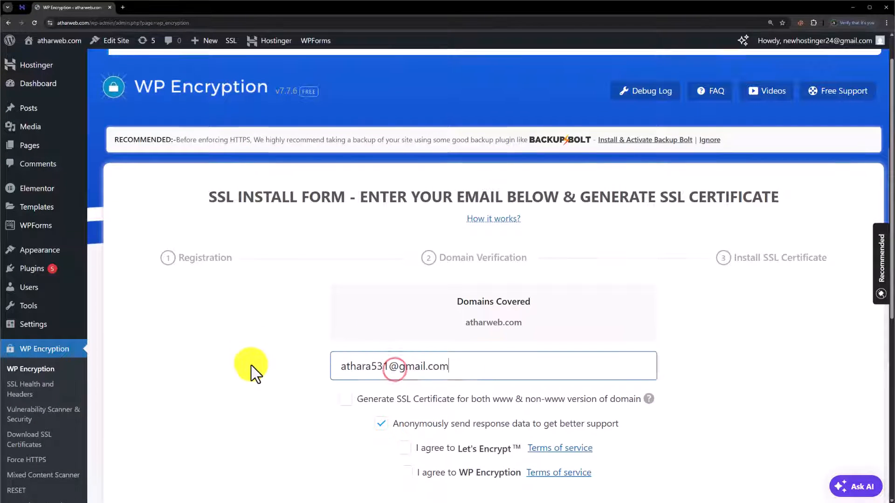
Cover both www and non-www atharweb.com, accept both terms, and generate the SSL certificate
{"action": "scroll", "coordinate": [357, 315], "scroll_direction": "down", "scroll_amount": 2}
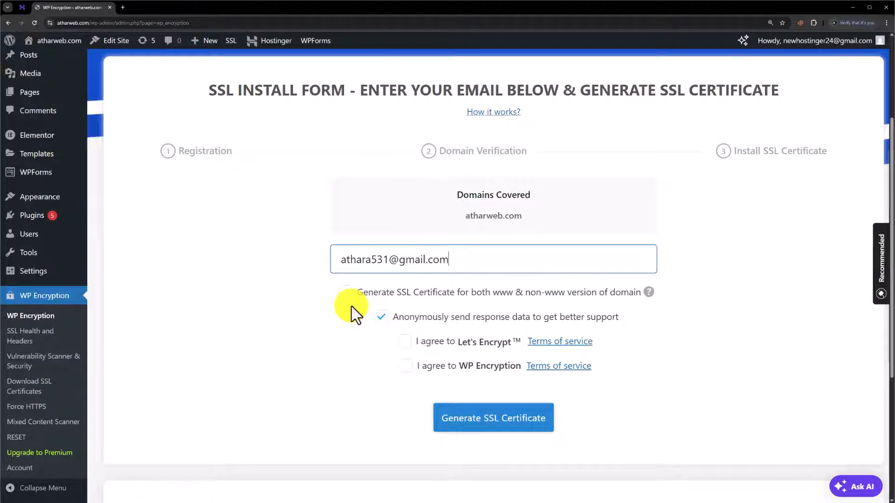
{"action": "left_click", "coordinate": [345, 292]}
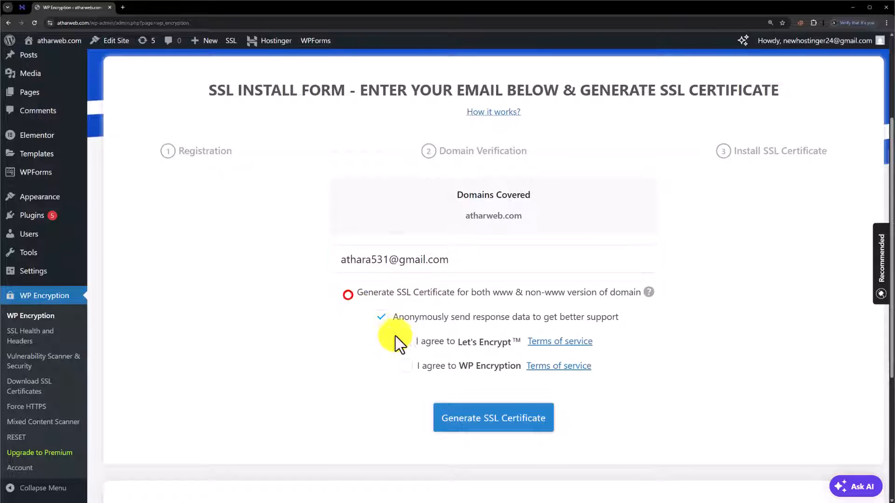
{"action": "left_click", "coordinate": [405, 341]}
{"action": "left_click", "coordinate": [404, 366]}
{"action": "left_click", "coordinate": [406, 376]}
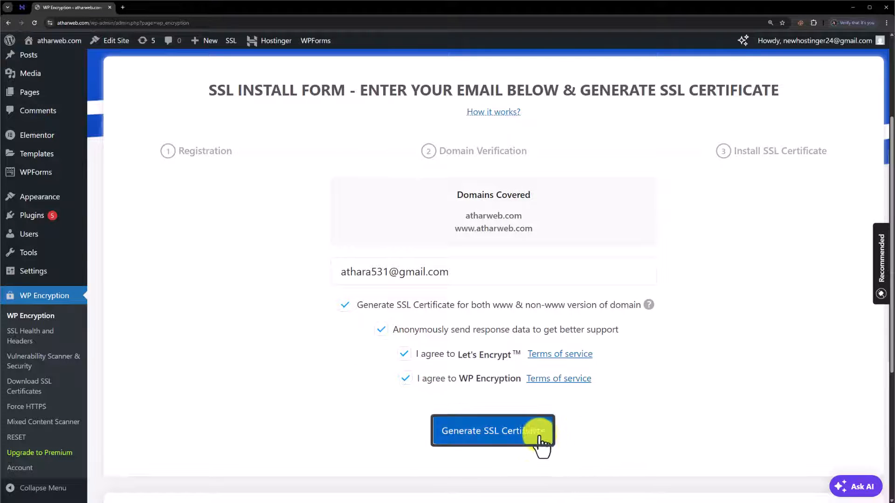
{"action": "left_click", "coordinate": [515, 435]}
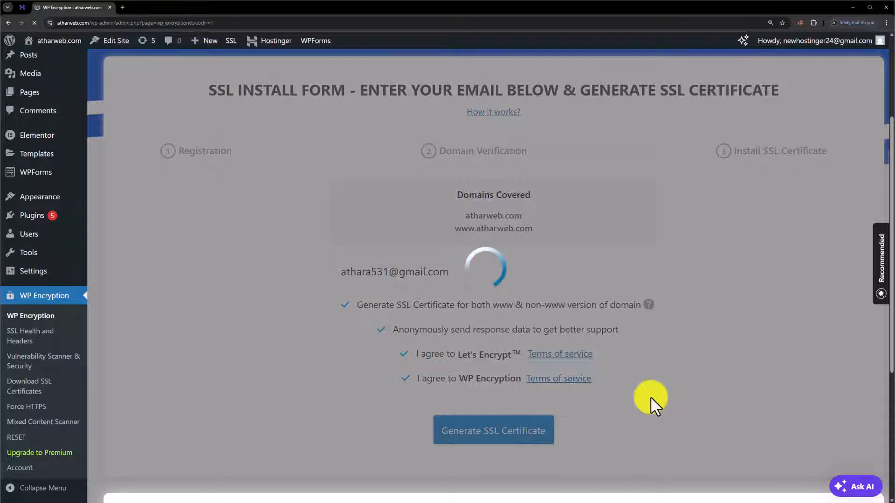
Review the HTTP Challenges steps on the verification page, including the File Manager step
{"action": "scroll", "coordinate": [652, 393], "scroll_direction": "down", "scroll_amount": 10}
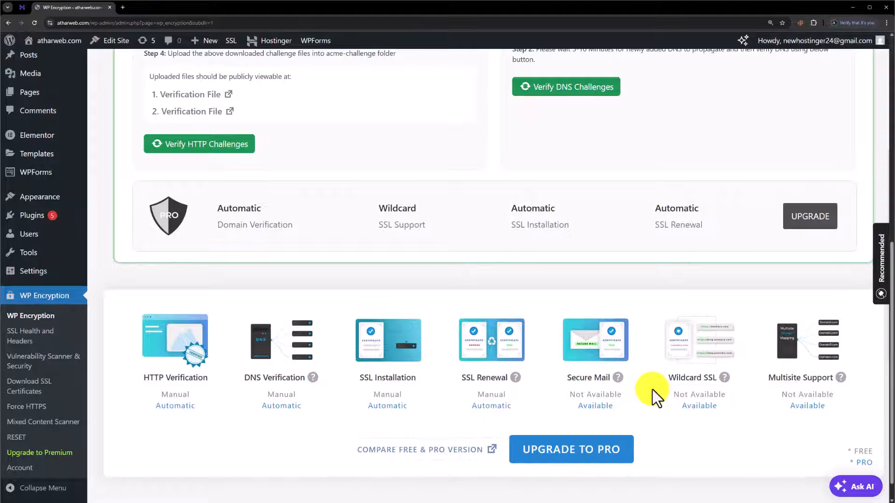
{"action": "scroll", "coordinate": [307, 274], "scroll_direction": "up", "scroll_amount": 8}
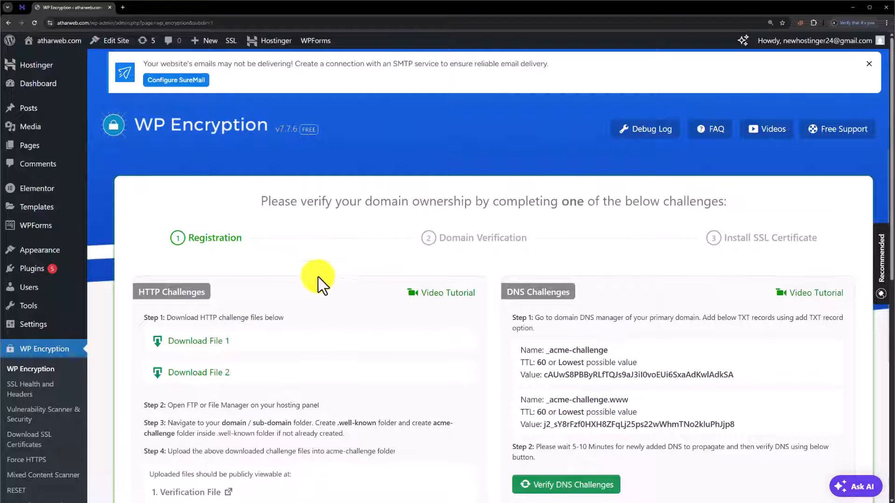
{"action": "left_click", "coordinate": [197, 290]}
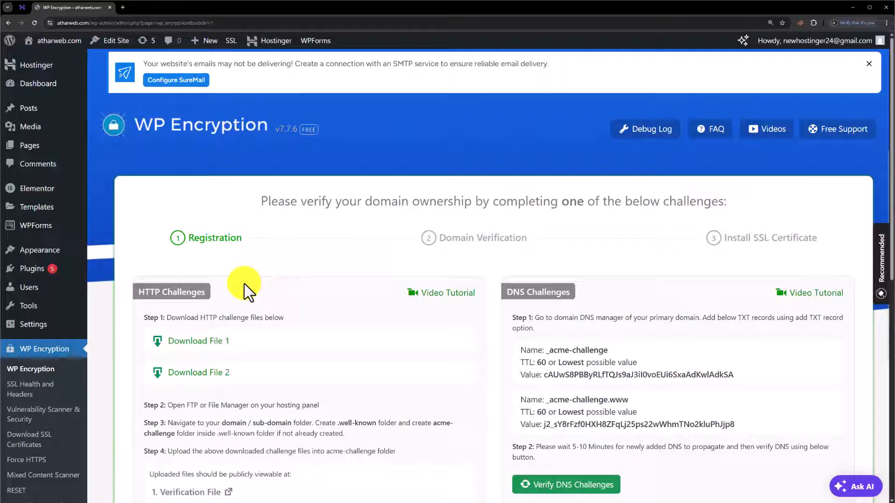
{"action": "scroll", "coordinate": [248, 291], "scroll_direction": "down", "scroll_amount": 2}
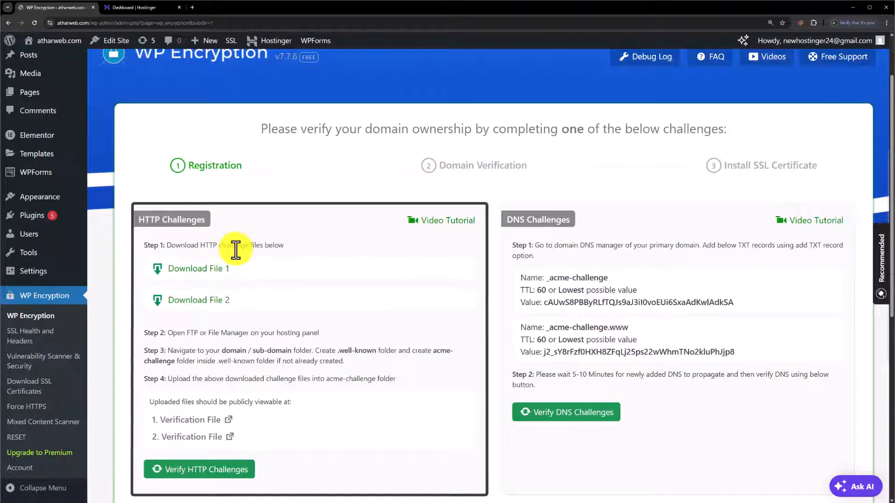
{"action": "left_click_drag", "start_coordinate": [181, 334], "coordinate": [319, 338]}
{"action": "left_click", "coordinate": [207, 156]}
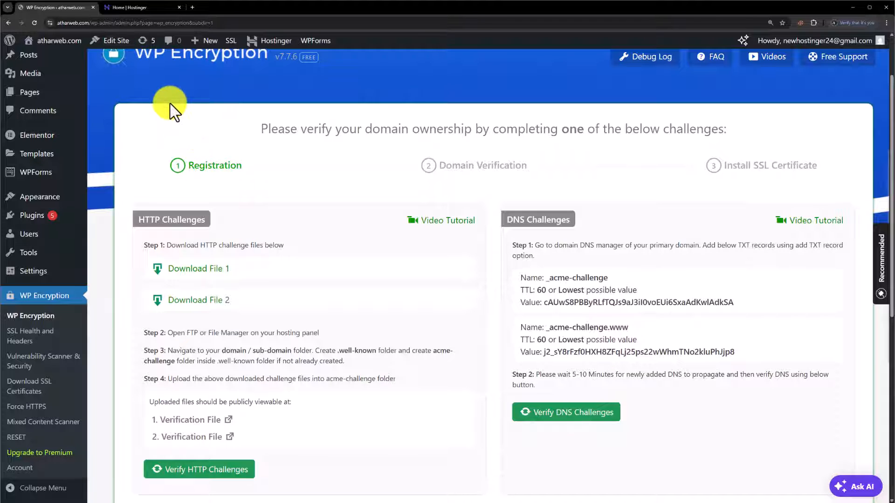
Open File manager for atharweb.com's Business Web Hosting in Hostinger hPanel
{"action": "left_click", "coordinate": [150, 6]}
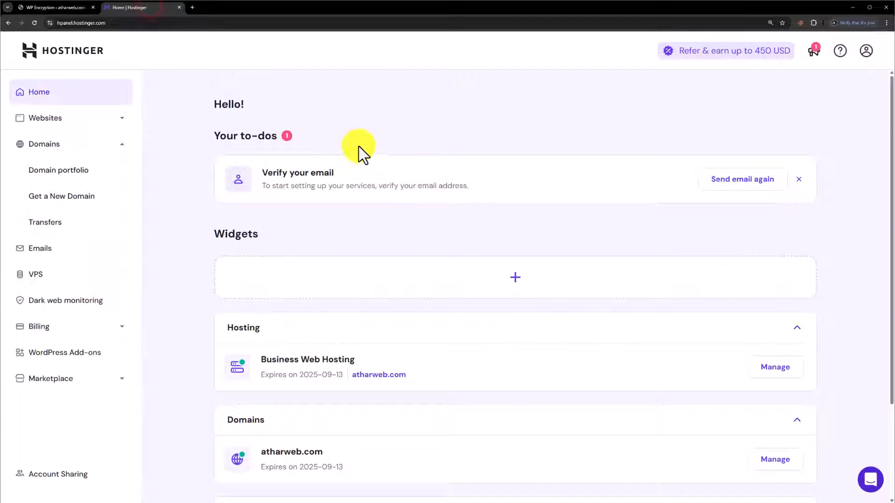
{"action": "scroll", "coordinate": [457, 224], "scroll_direction": "down", "scroll_amount": 2}
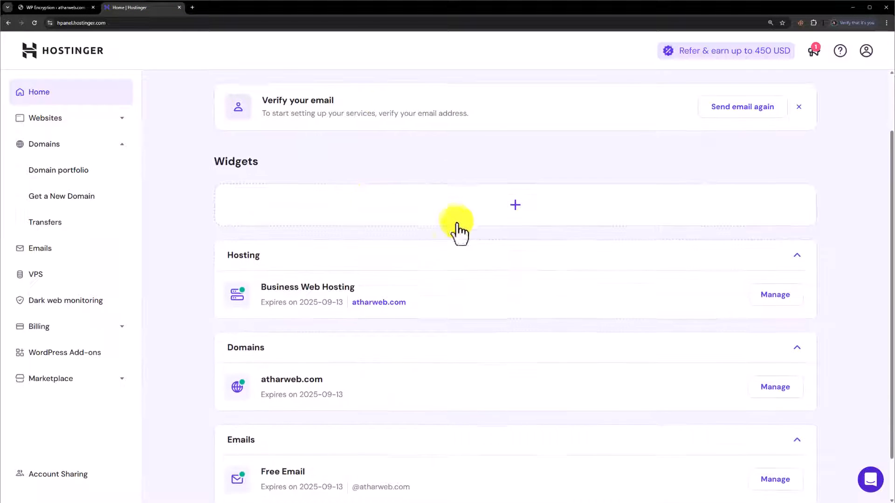
{"action": "left_click", "coordinate": [771, 300]}
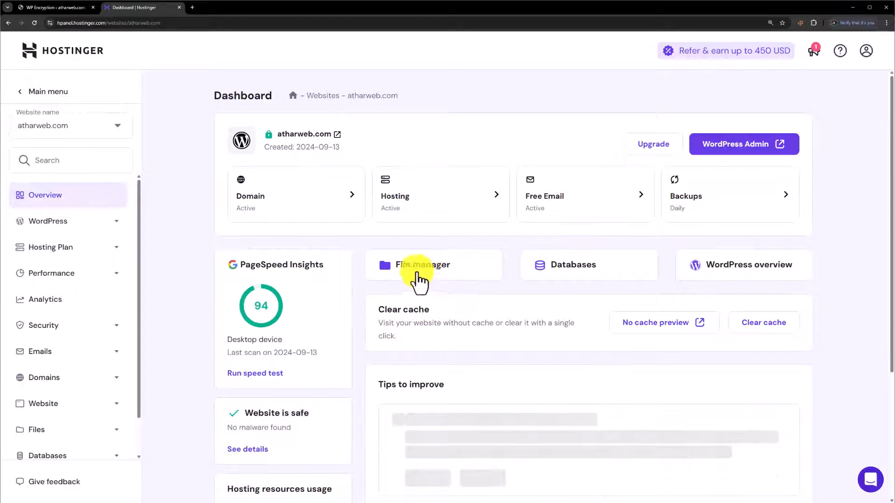
{"action": "left_click", "coordinate": [430, 274]}
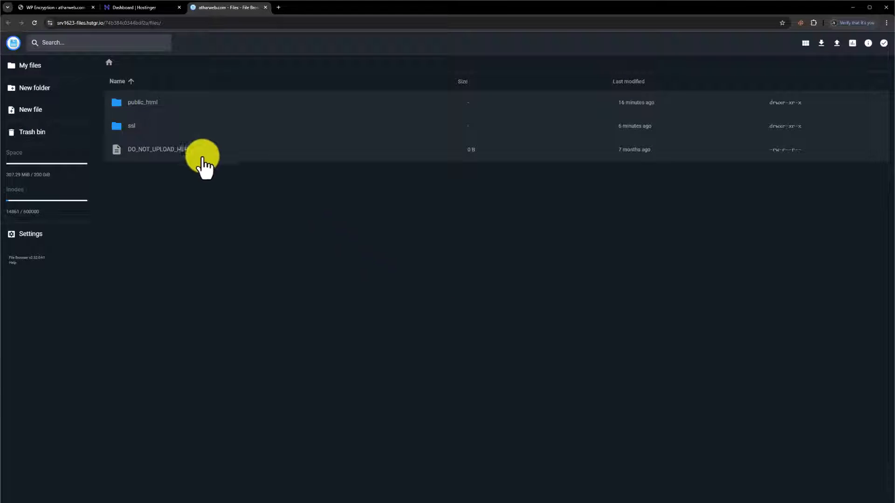
Create a '.well-known' folder inside public_html, copying the name from the instructions
{"action": "left_click", "coordinate": [168, 103]}
{"action": "left_click", "coordinate": [166, 103]}
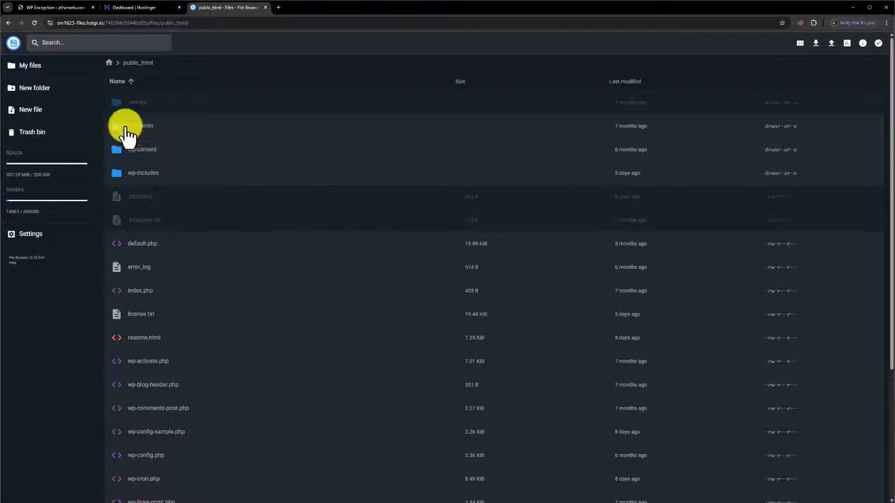
{"action": "left_click", "coordinate": [41, 89]}
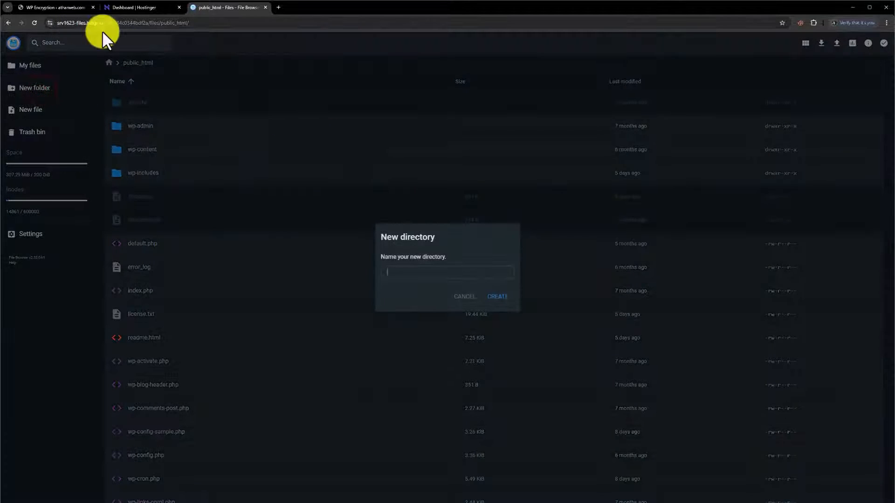
{"action": "left_click", "coordinate": [58, 10]}
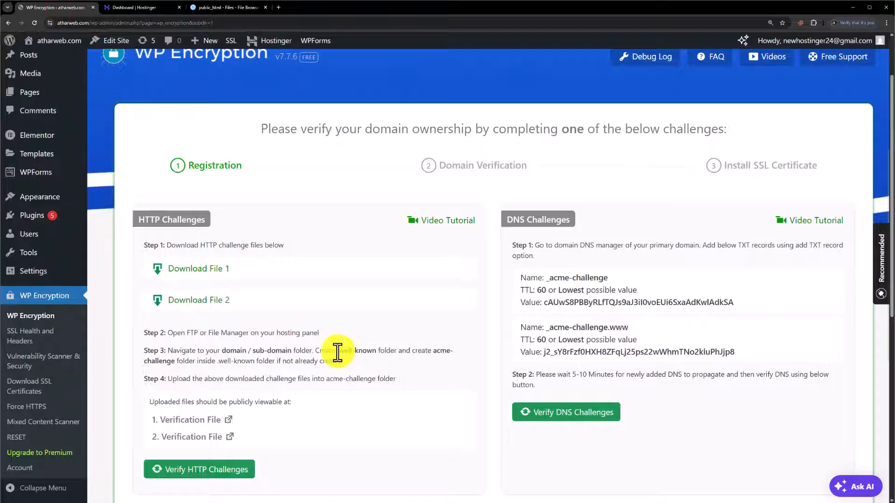
{"action": "left_click_drag", "start_coordinate": [338, 351], "coordinate": [376, 350]}
{"action": "key", "text": "ctrl+c"}
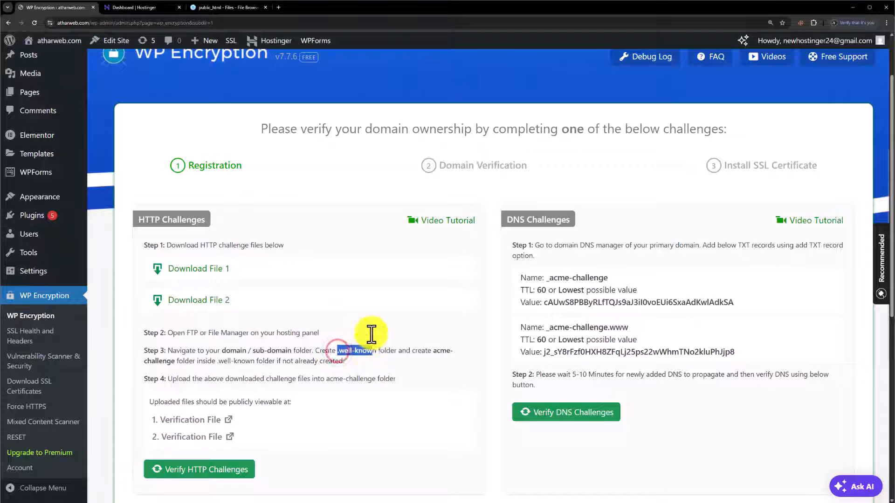
{"action": "left_click", "coordinate": [235, 11]}
{"action": "key", "text": "ctrl+v"}
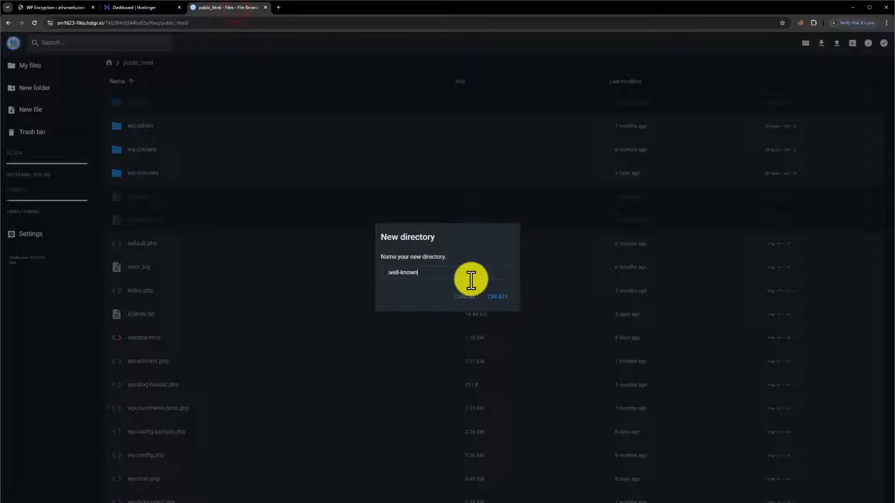
{"action": "left_click", "coordinate": [503, 297]}
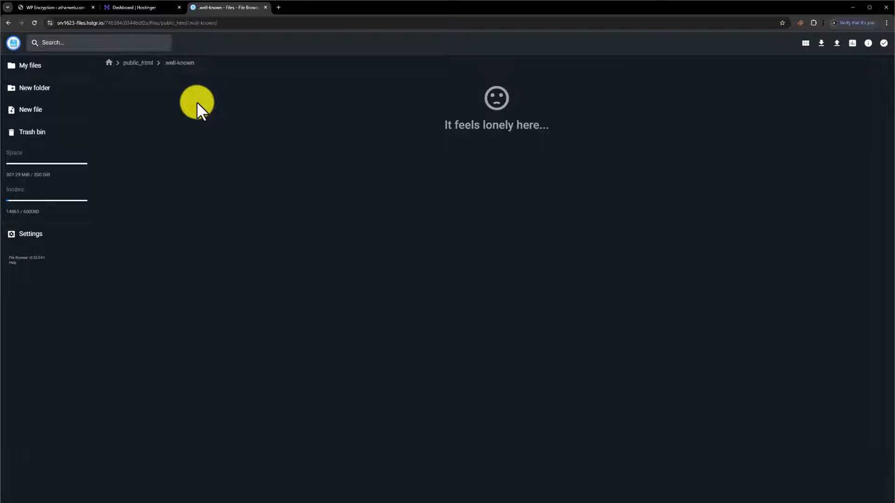
Create an 'acme-challenge' folder inside .well-known, copying the name from the instructions
{"action": "left_click", "coordinate": [56, 6]}
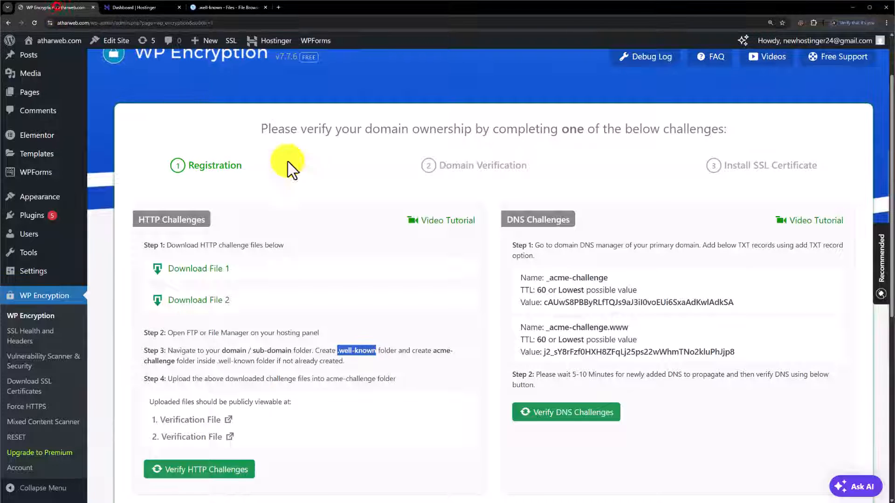
{"action": "left_click", "coordinate": [438, 326]}
{"action": "scroll", "coordinate": [442, 328], "scroll_direction": "down", "scroll_amount": 2}
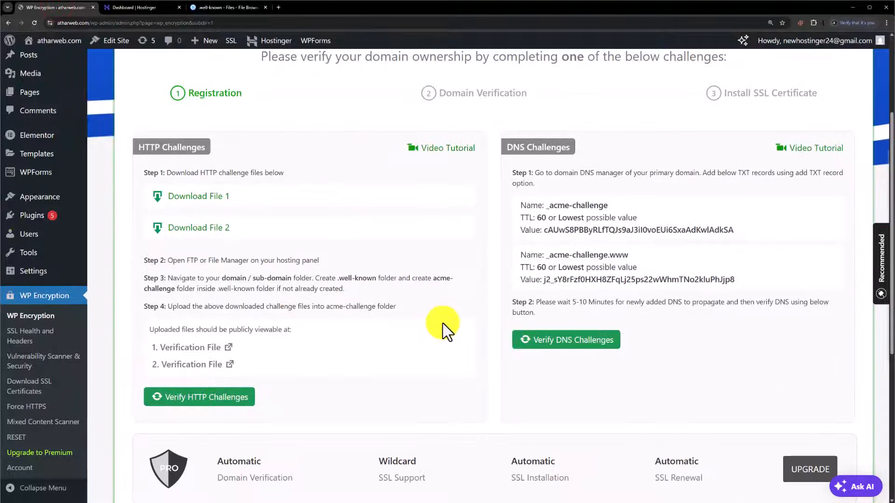
{"action": "left_click", "coordinate": [439, 296]}
{"action": "left_click_drag", "start_coordinate": [434, 281], "coordinate": [175, 289]}
{"action": "key", "text": "ctrl+c"}
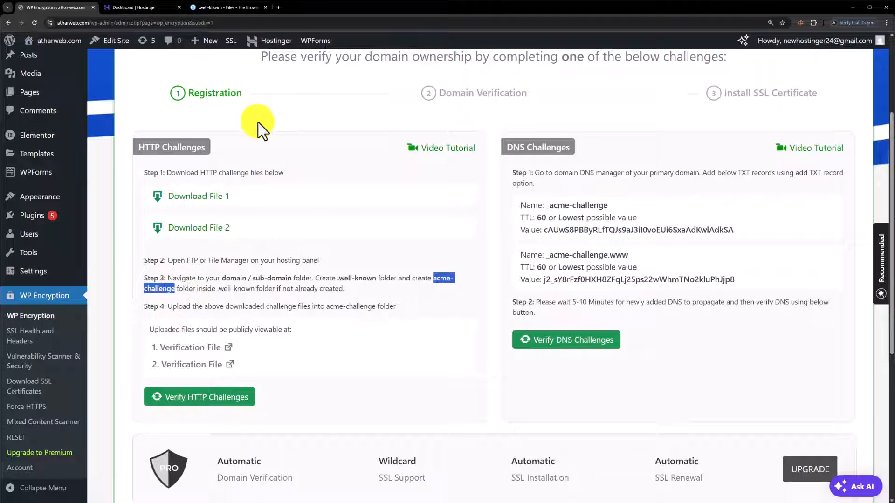
{"action": "left_click", "coordinate": [223, 8]}
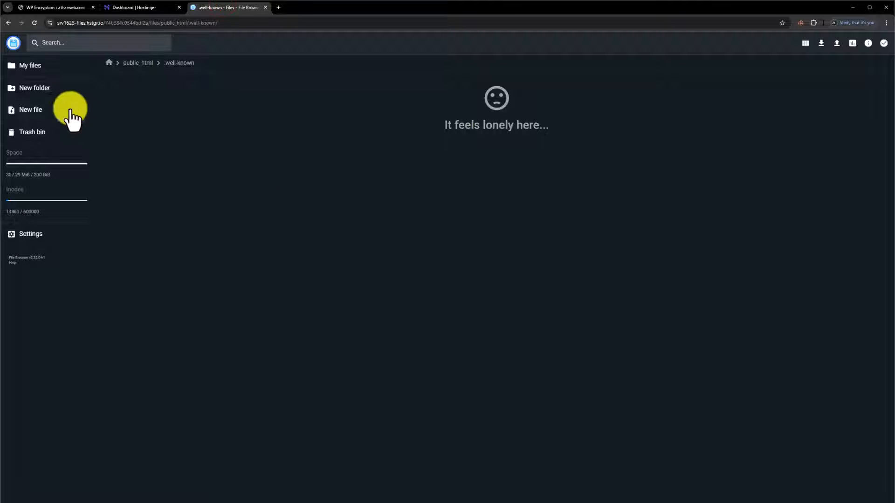
{"action": "left_click", "coordinate": [49, 87]}
{"action": "key", "text": "ctrl+v"}
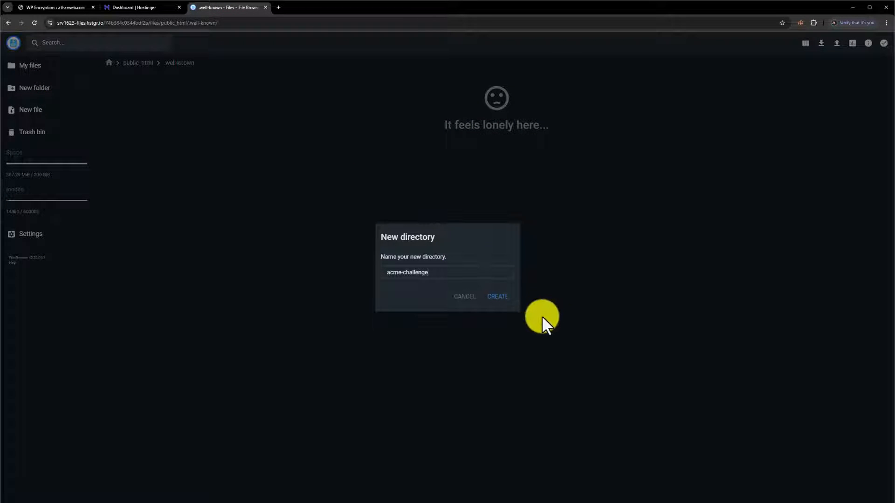
{"action": "left_click", "coordinate": [502, 298]}
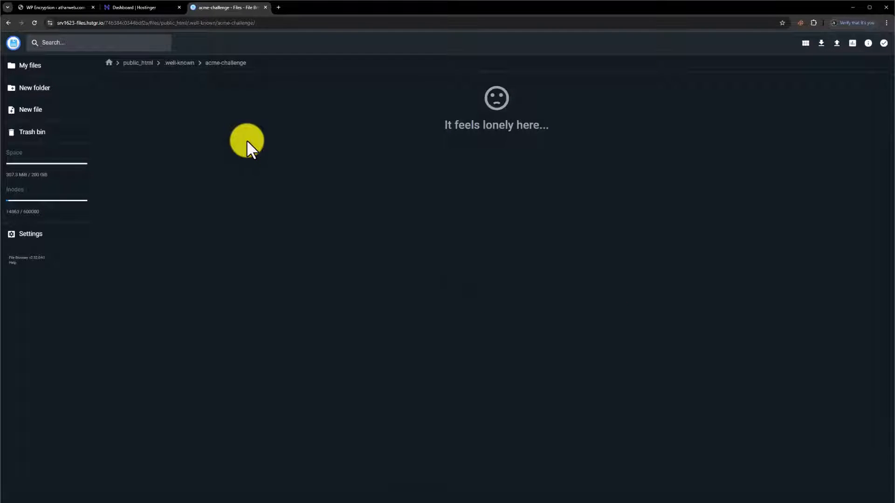
Download HTTP challenge File 1 and File 2 from the WP Encryption page
{"action": "left_click", "coordinate": [56, 7]}
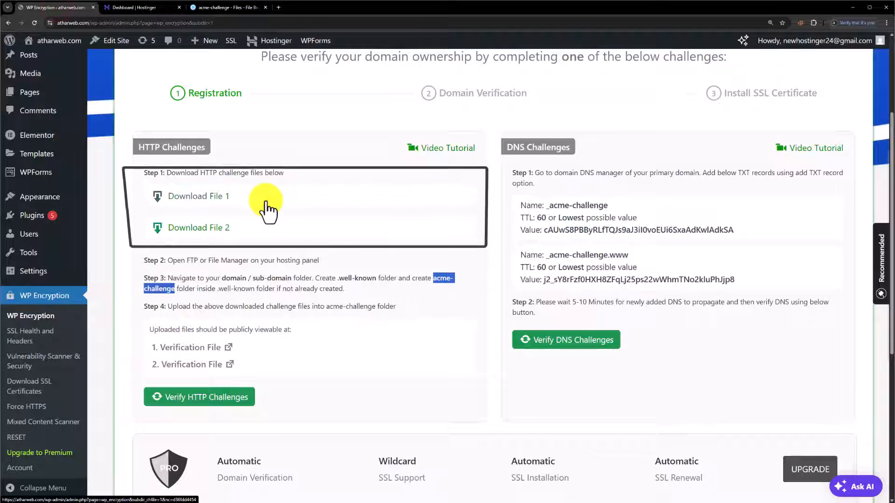
{"action": "left_click", "coordinate": [215, 201]}
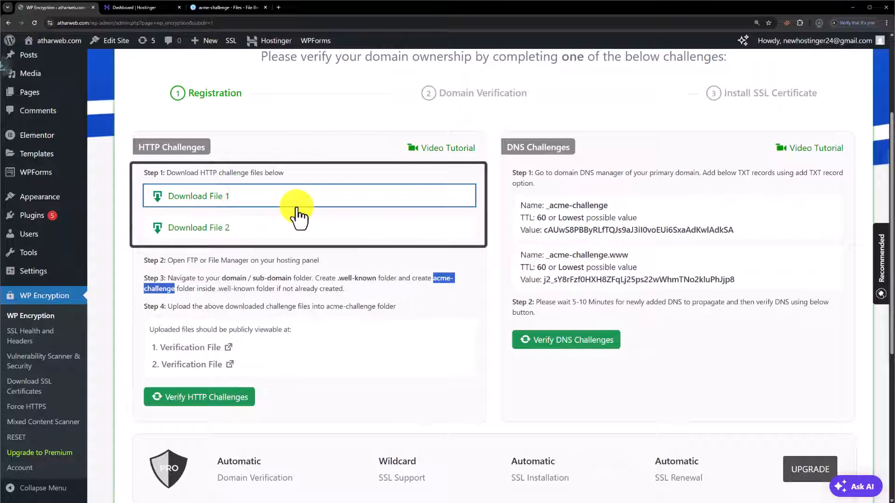
{"action": "left_click", "coordinate": [205, 228]}
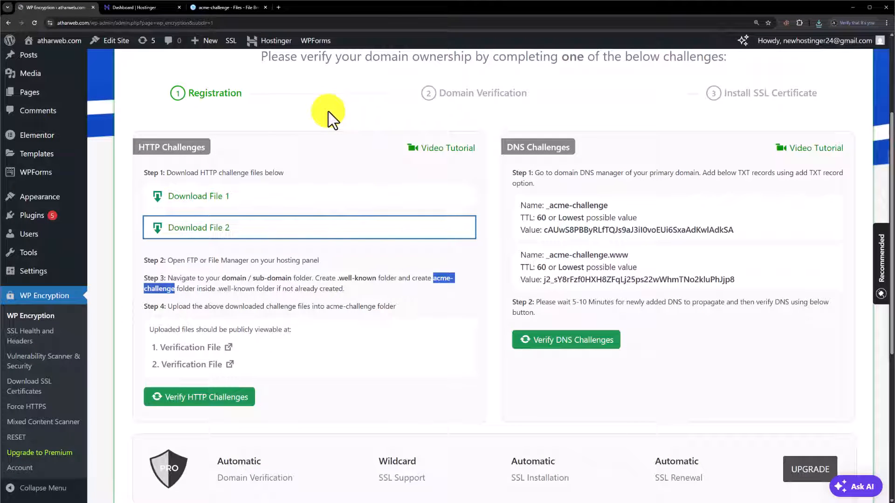
{"action": "left_click", "coordinate": [241, 8]}
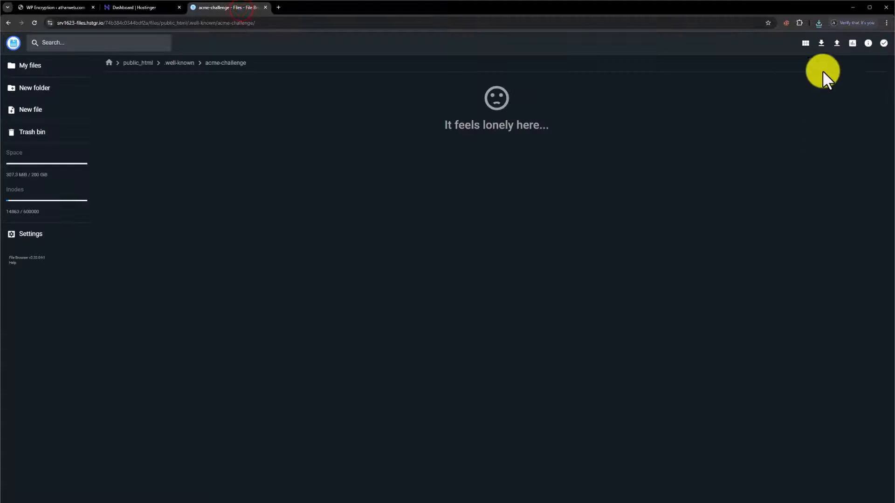
Upload both downloaded challenge files into the acme-challenge folder
{"action": "left_click", "coordinate": [836, 46]}
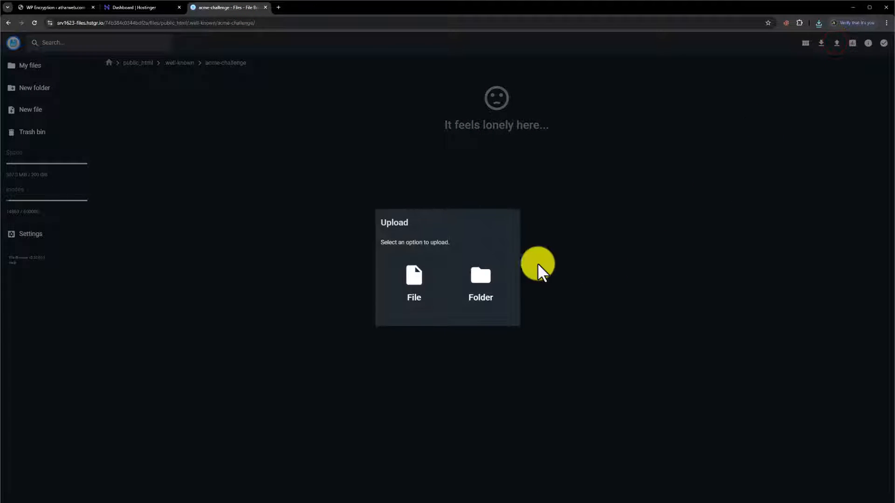
{"action": "left_click", "coordinate": [409, 280]}
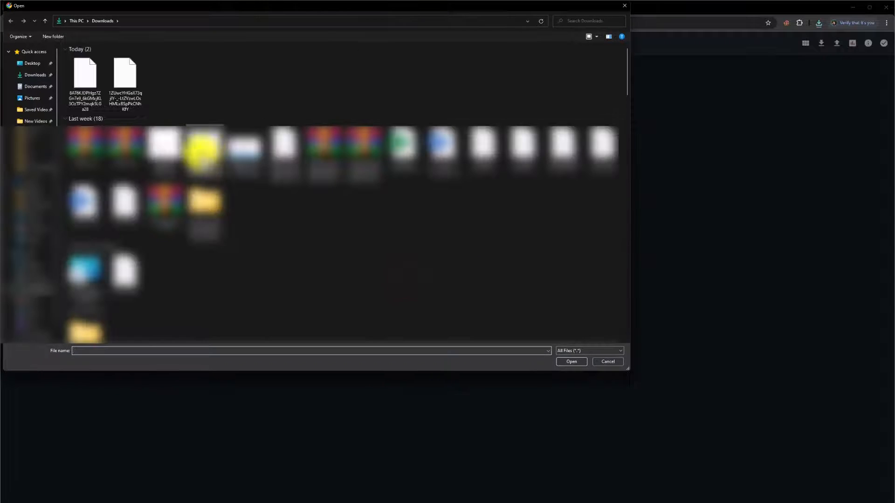
{"action": "left_click", "coordinate": [73, 81]}
{"action": "left_click", "coordinate": [130, 84], "text": "ctrl"}
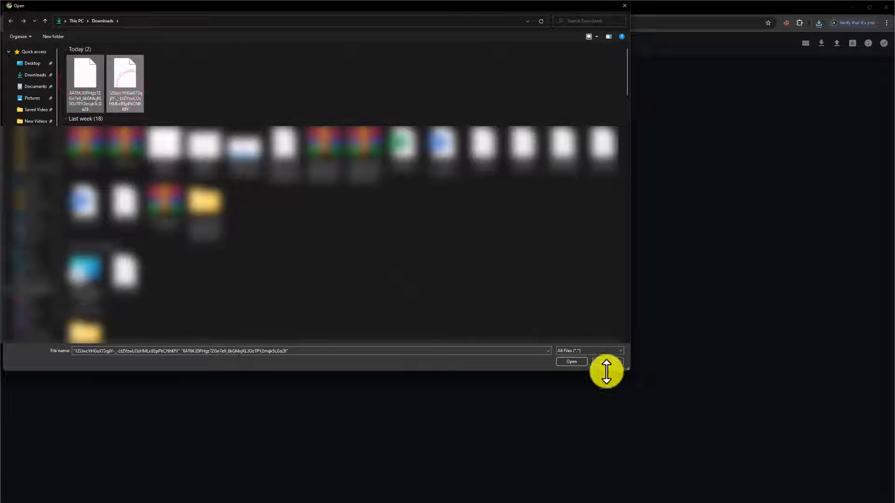
{"action": "left_click", "coordinate": [574, 362]}
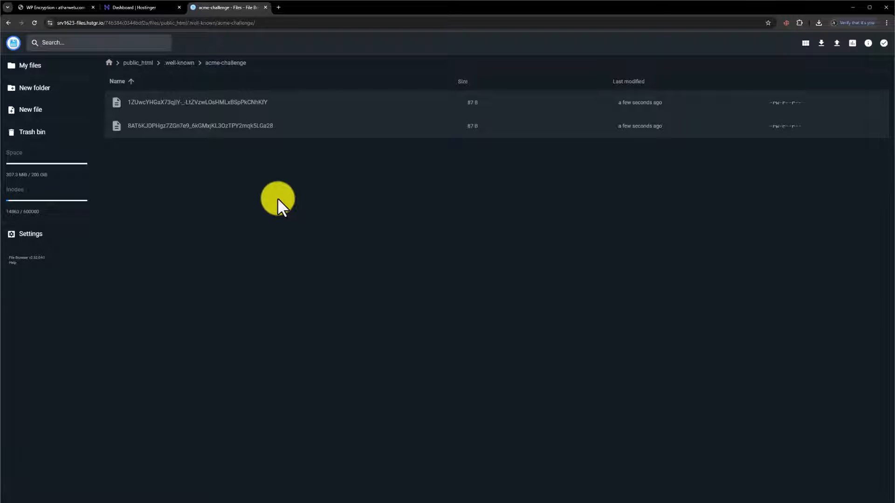
Open Verification File 1 on atharweb.com and confirm its challenge token is readable
{"action": "left_click", "coordinate": [32, 5]}
{"action": "left_click", "coordinate": [186, 347]}
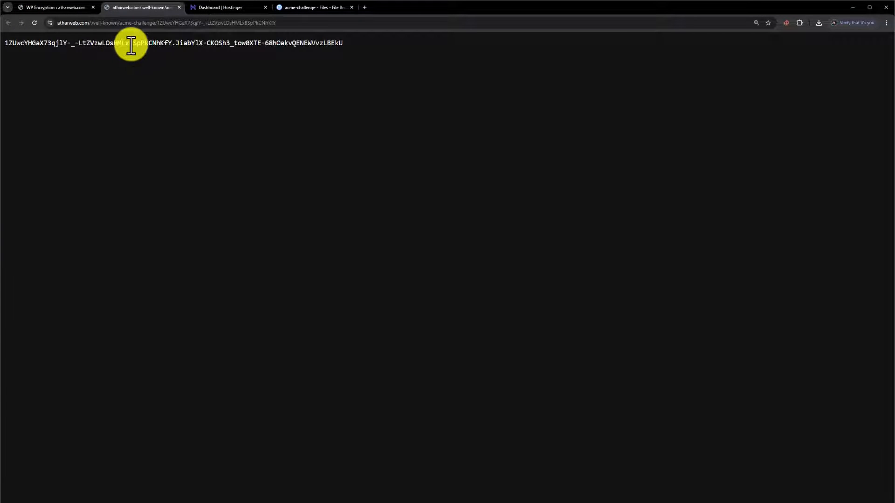
{"action": "triple_click", "coordinate": [131, 43]}
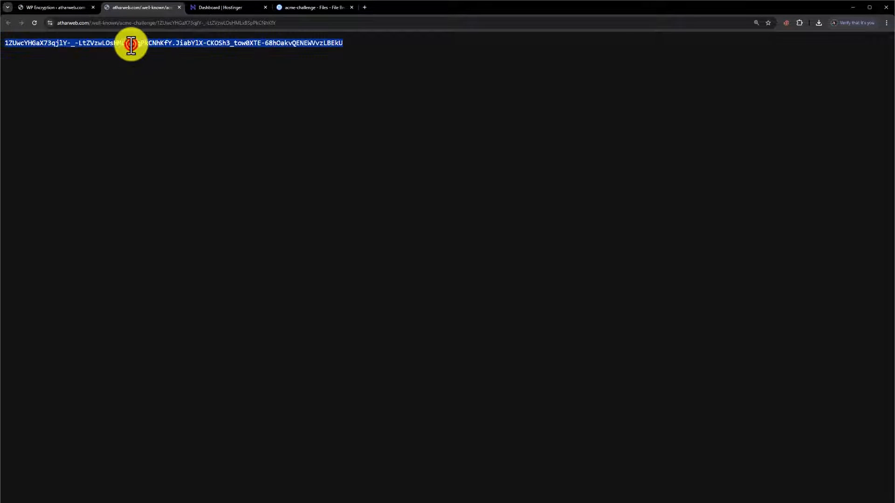
{"action": "left_click", "coordinate": [60, 6]}
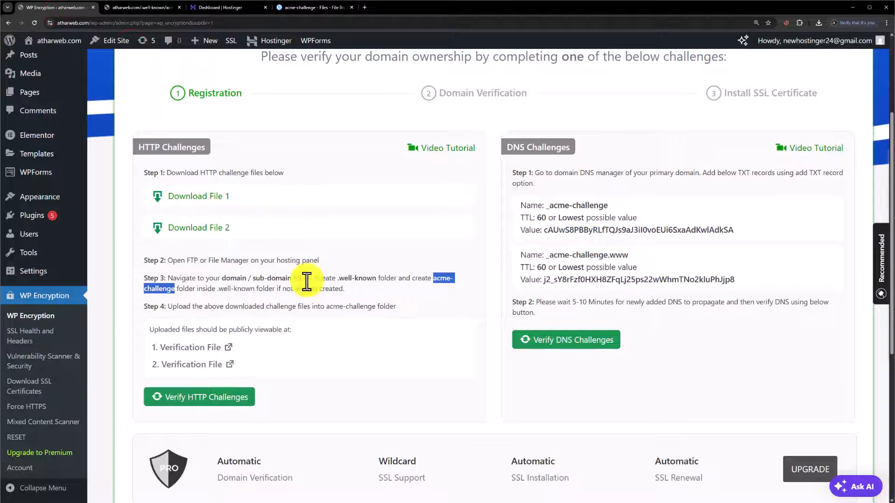
Verify the HTTP challenges so WP Encryption generates the atharweb.com SSL certificate
{"action": "left_click", "coordinate": [234, 397]}
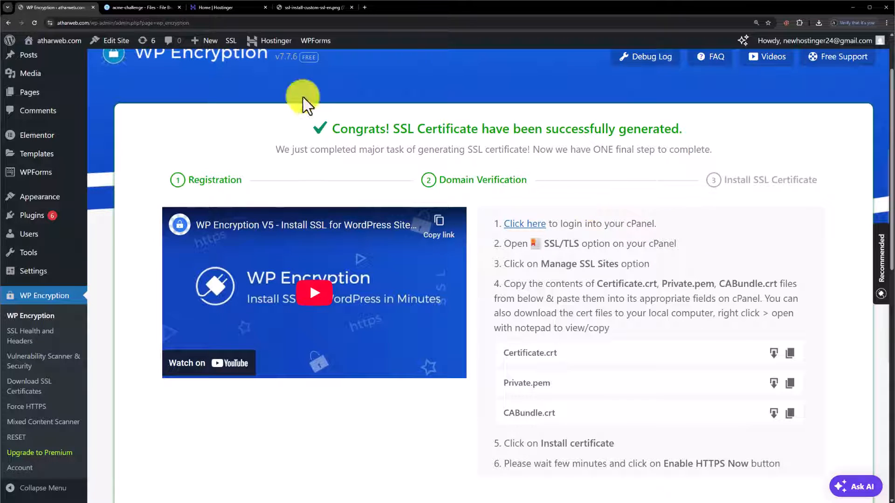
{"action": "left_click", "coordinate": [223, 7]}
{"action": "scroll", "coordinate": [476, 186], "scroll_direction": "down", "scroll_amount": 2}
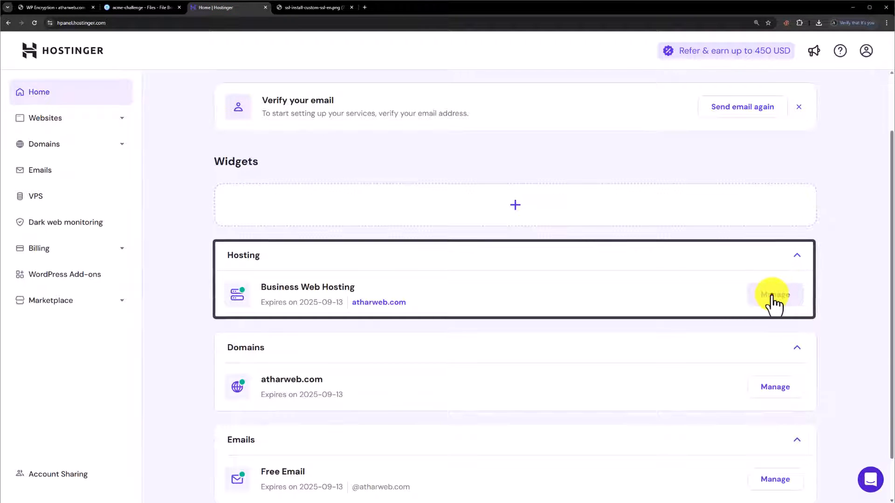
Open the Security > SSL page for atharweb.com, then view the Import SSL form image
{"action": "left_click", "coordinate": [774, 296]}
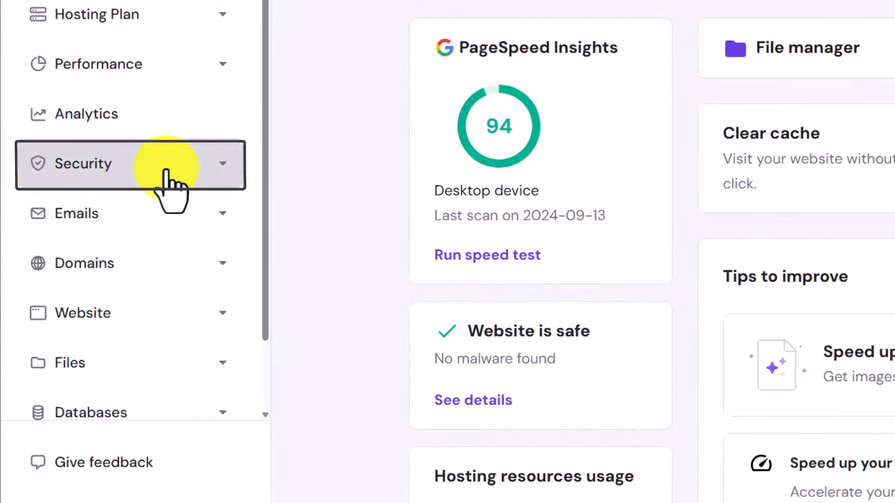
{"action": "left_click", "coordinate": [166, 169]}
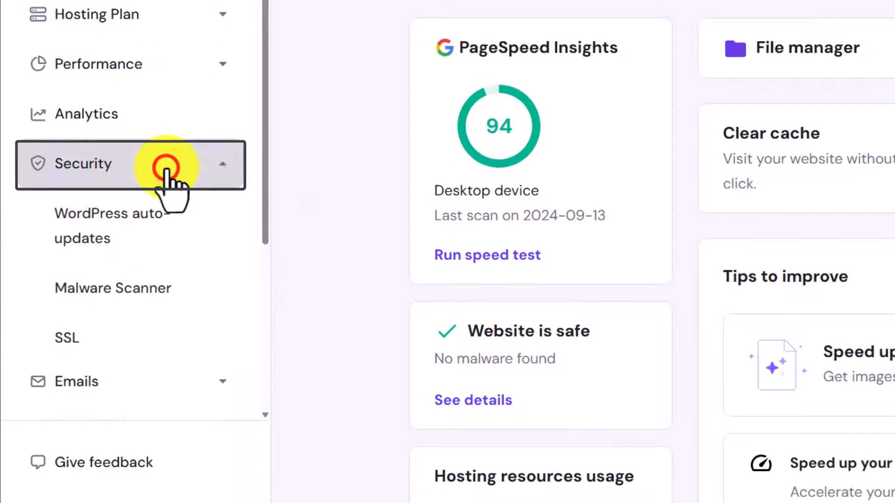
{"action": "left_click", "coordinate": [71, 345]}
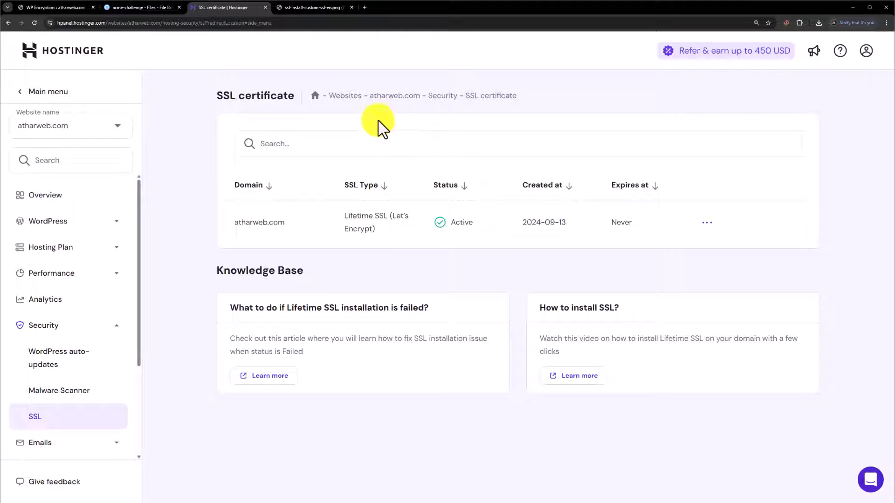
{"action": "left_click", "coordinate": [306, 7]}
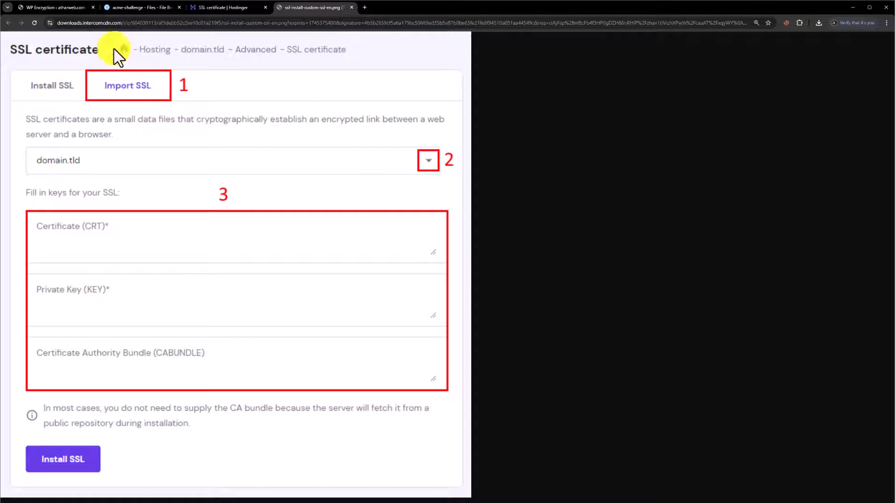
Copy the Private.pem private key and check its place in the Import SSL form
{"action": "left_click", "coordinate": [67, 5]}
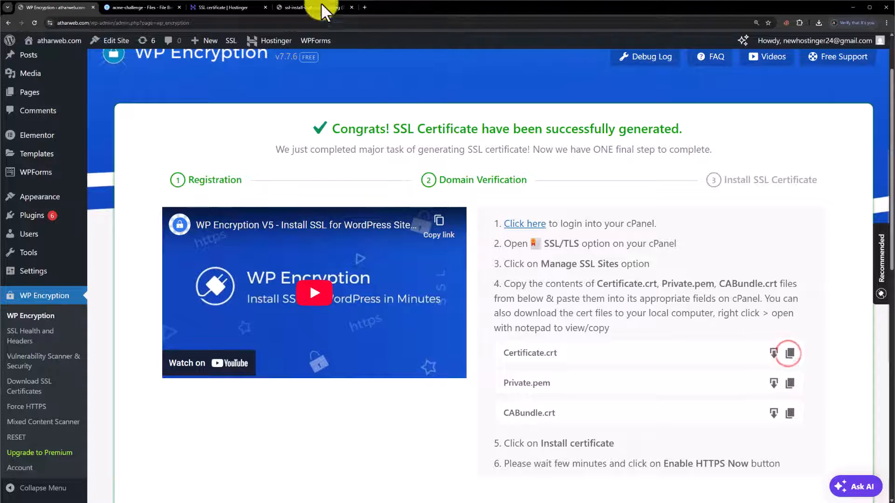
{"action": "left_click", "coordinate": [292, 6]}
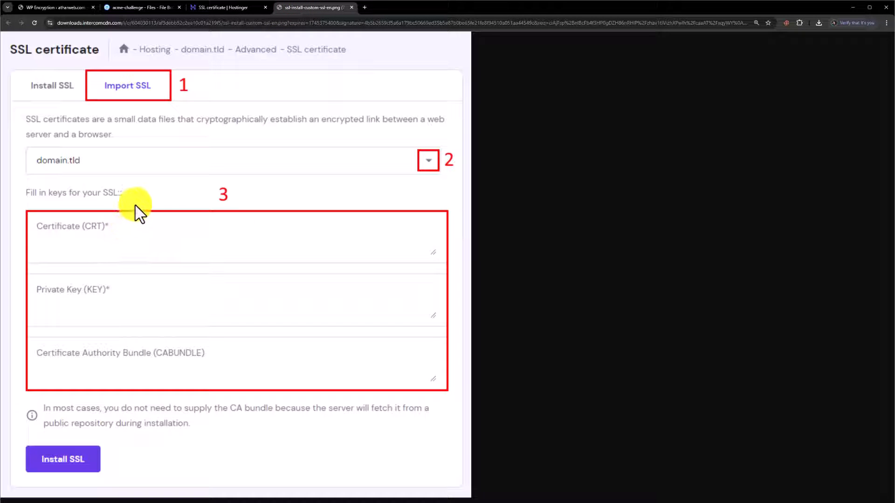
{"action": "left_click", "coordinate": [57, 5]}
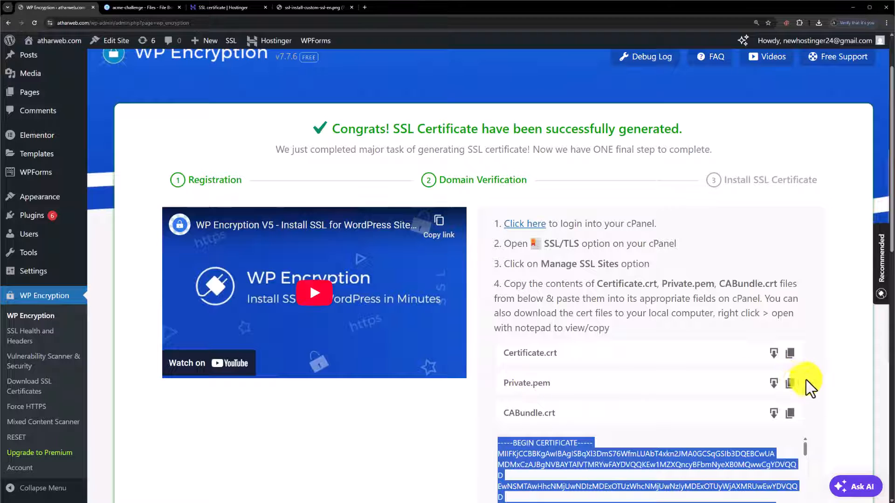
{"action": "left_click", "coordinate": [792, 384]}
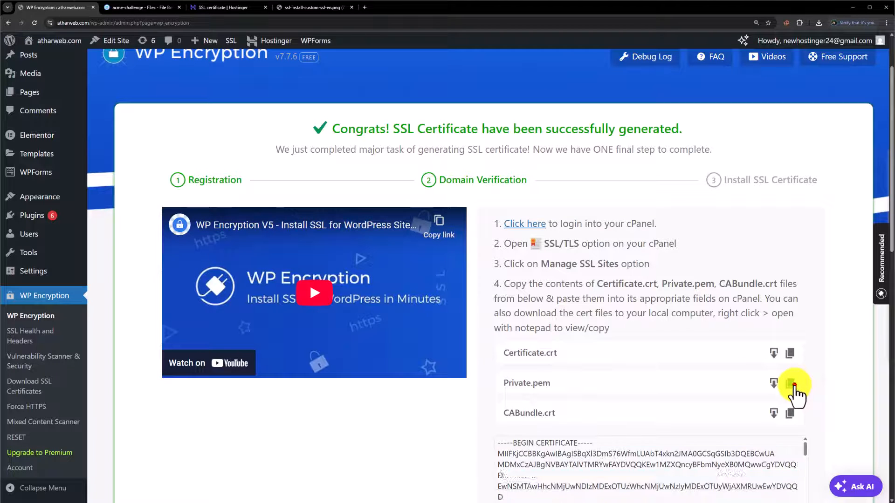
{"action": "left_click", "coordinate": [303, 6]}
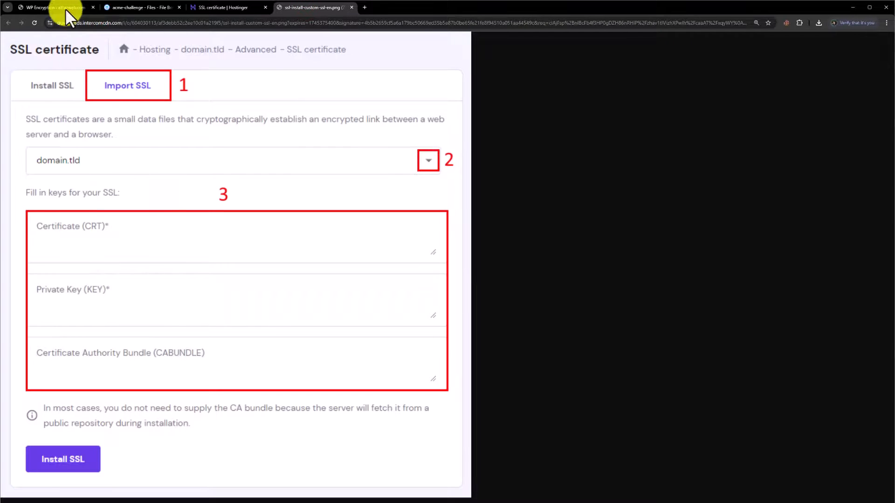
{"action": "left_click", "coordinate": [40, 4]}
Copy the CABundle.crt contents, check its form field, and open the Namecheap cPanel SSL article
{"action": "scroll", "coordinate": [536, 327], "scroll_direction": "down", "scroll_amount": 2}
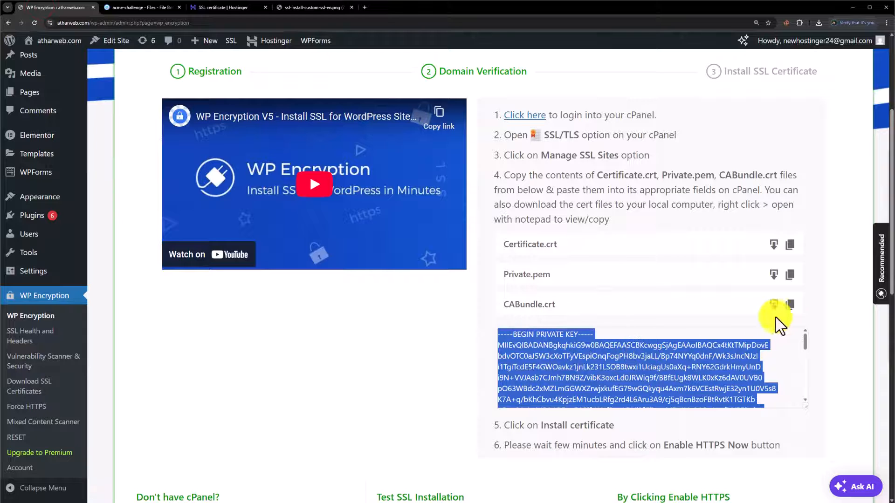
{"action": "left_click", "coordinate": [789, 306]}
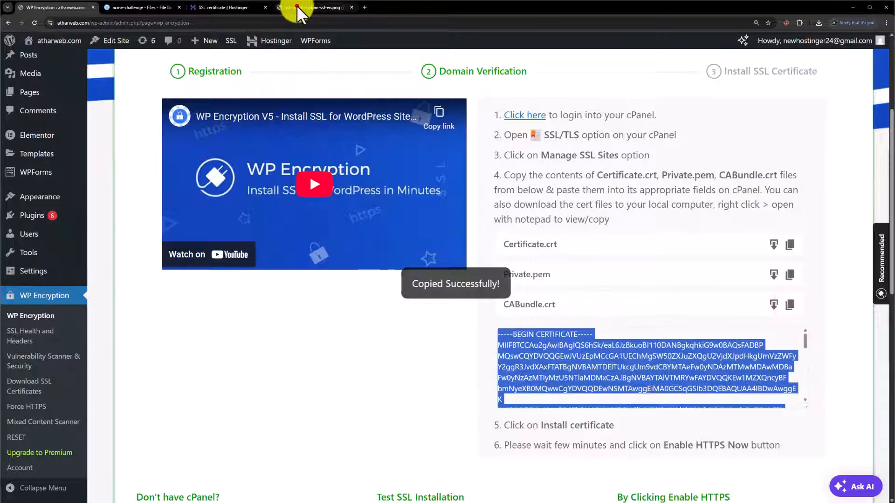
{"action": "left_click", "coordinate": [297, 6]}
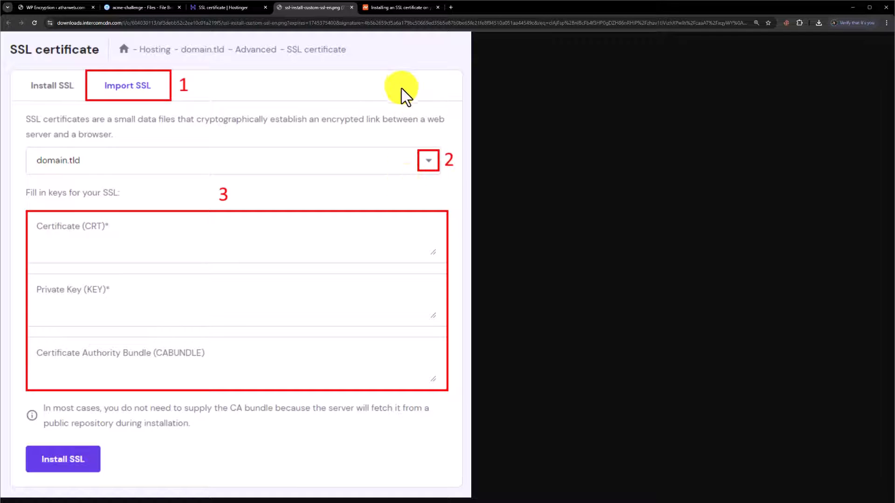
{"action": "left_click", "coordinate": [411, 10]}
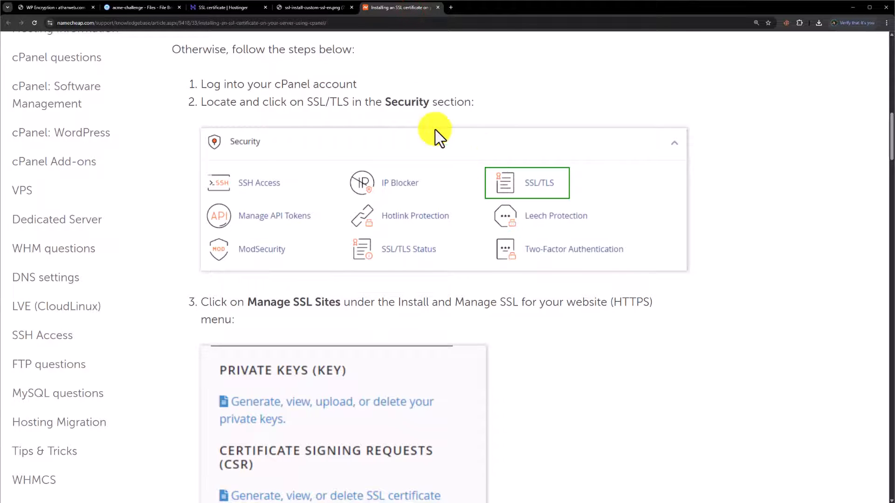
Scroll the Namecheap guide down to step 7, Install Certificate, covering certificate, private key and CA bundle fields
{"action": "scroll", "coordinate": [527, 196], "scroll_direction": "down", "scroll_amount": 7}
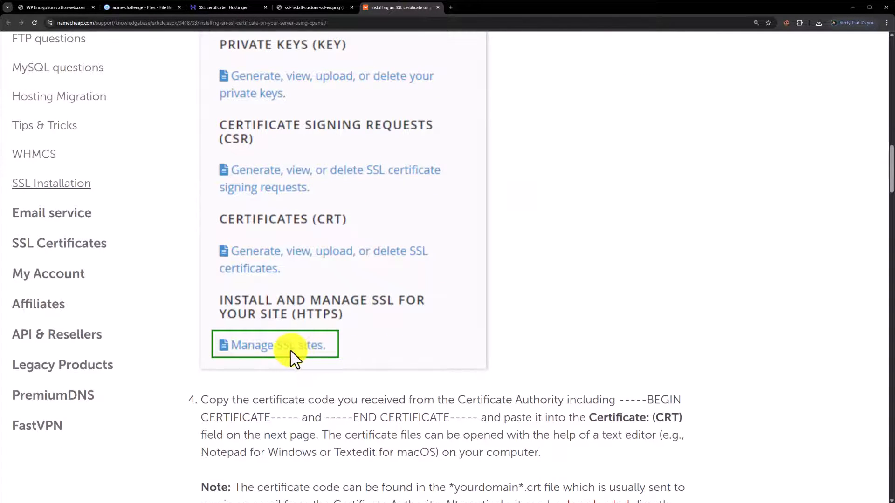
{"action": "scroll", "coordinate": [298, 355], "scroll_direction": "down", "scroll_amount": 12}
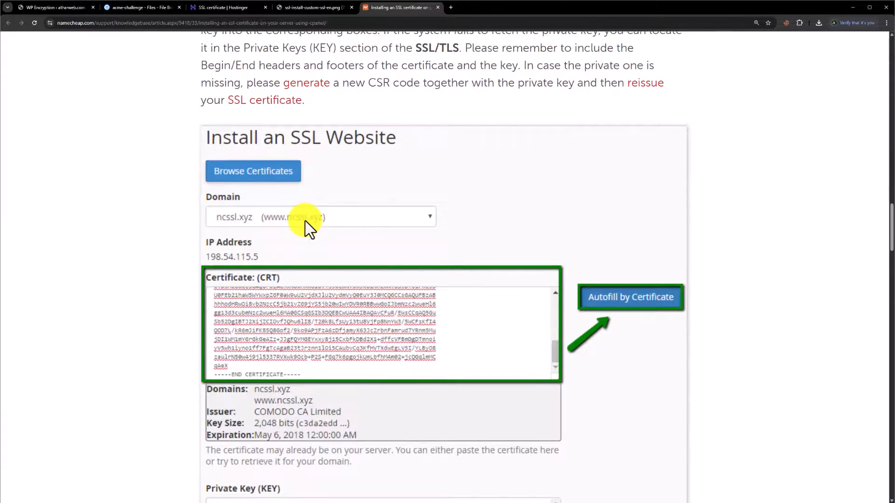
{"action": "scroll", "coordinate": [307, 233], "scroll_direction": "down", "scroll_amount": 2}
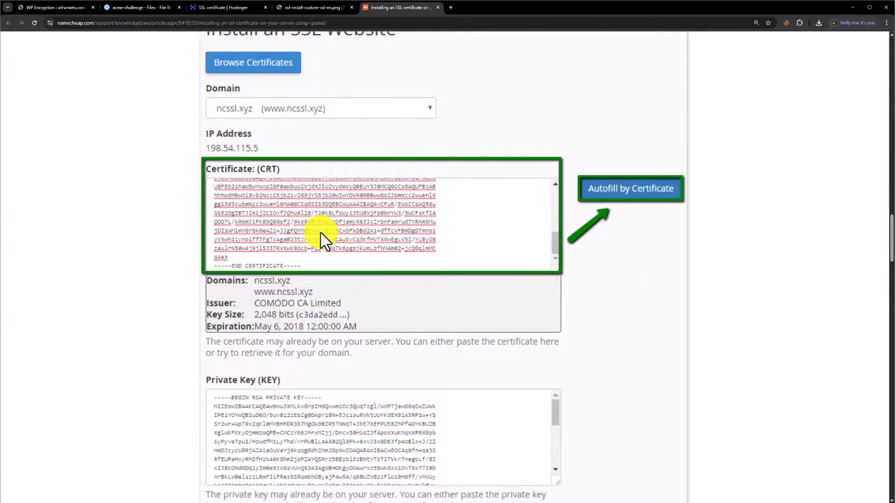
{"action": "scroll", "coordinate": [339, 240], "scroll_direction": "down", "scroll_amount": 3}
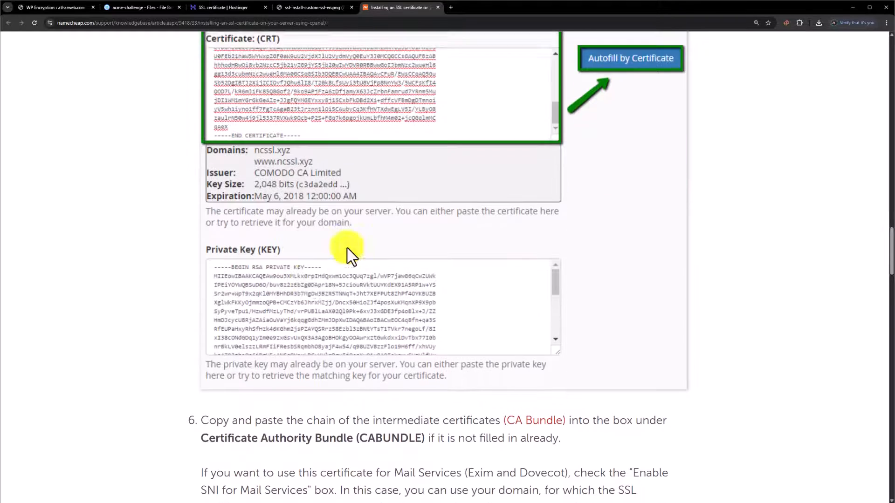
{"action": "scroll", "coordinate": [372, 279], "scroll_direction": "up", "scroll_amount": 1}
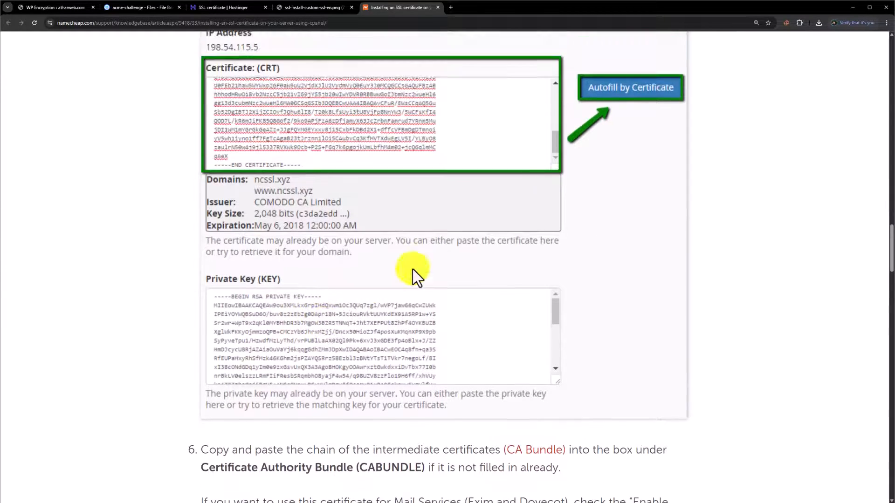
{"action": "scroll", "coordinate": [415, 273], "scroll_direction": "down", "scroll_amount": 7}
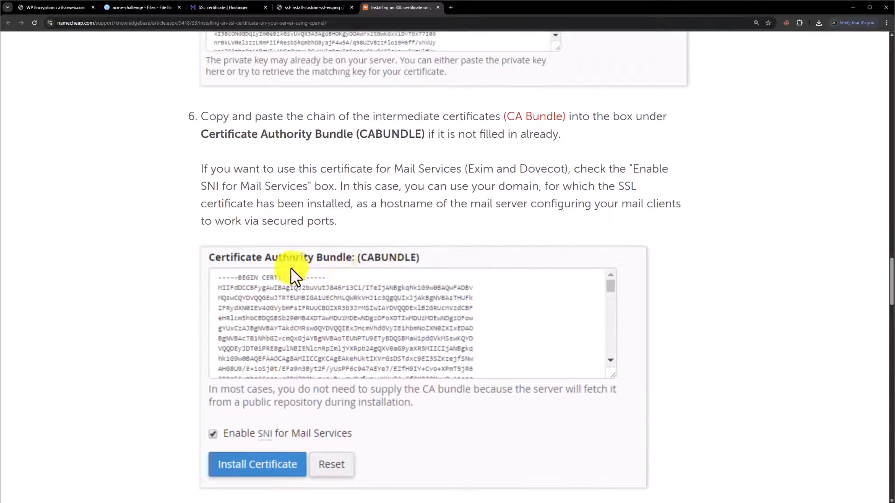
{"action": "scroll", "coordinate": [342, 321], "scroll_direction": "down", "scroll_amount": 4}
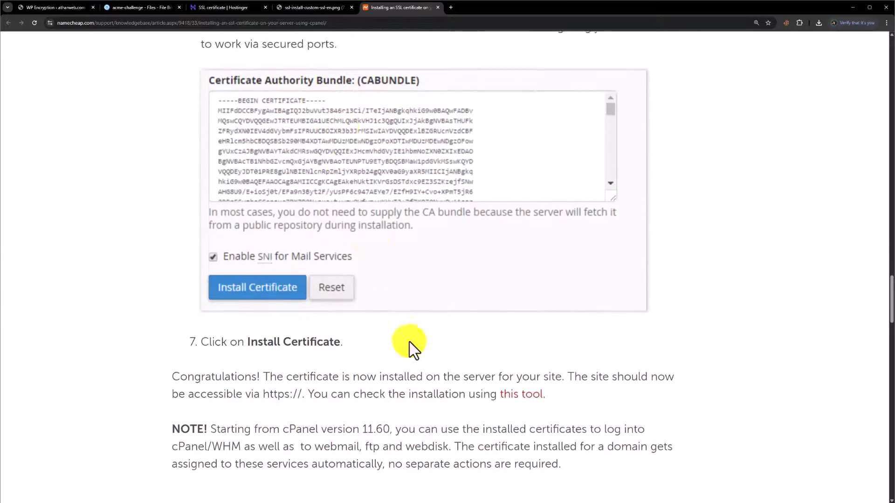